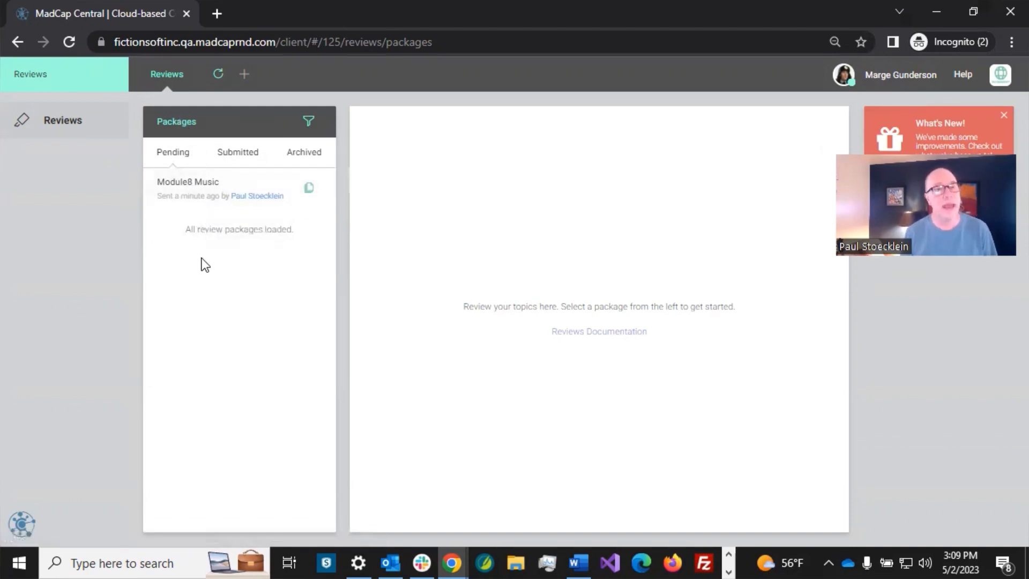
# - Open the pending Module8 Music package's table of contents, expand the Music.htm entry and open that topic for review
pyautogui.click(206, 188)
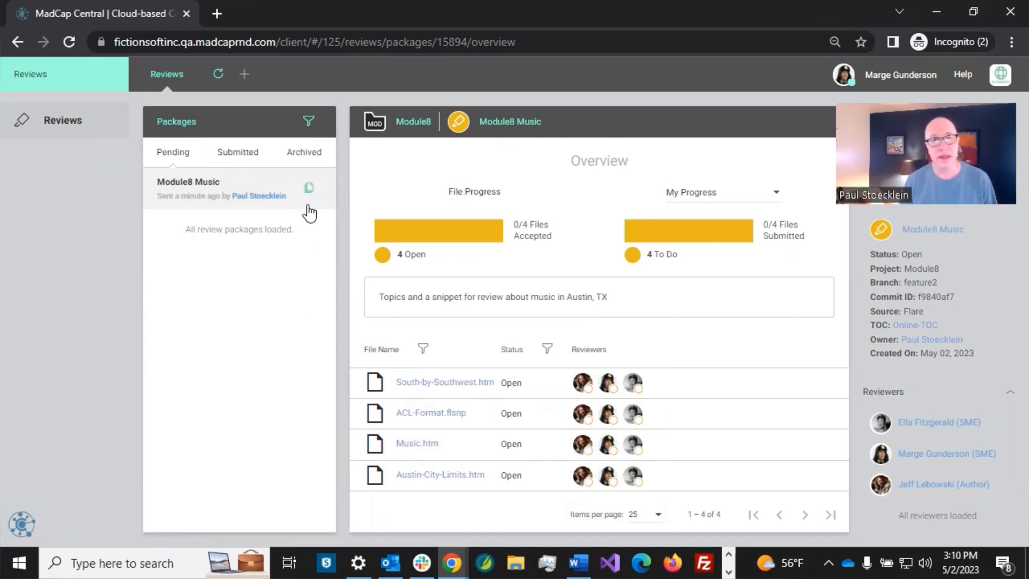
pyautogui.click(309, 189)
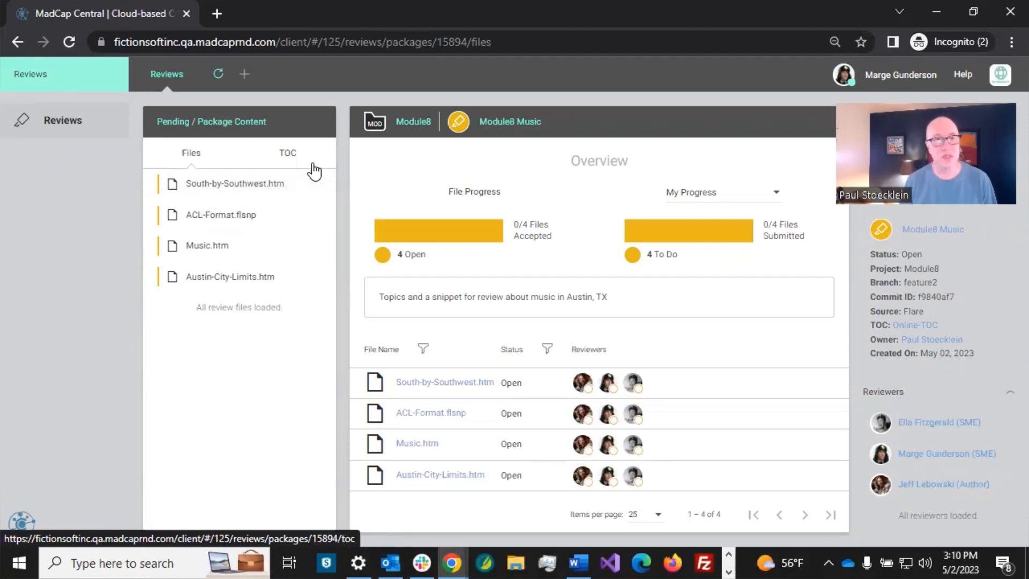
pyautogui.click(288, 154)
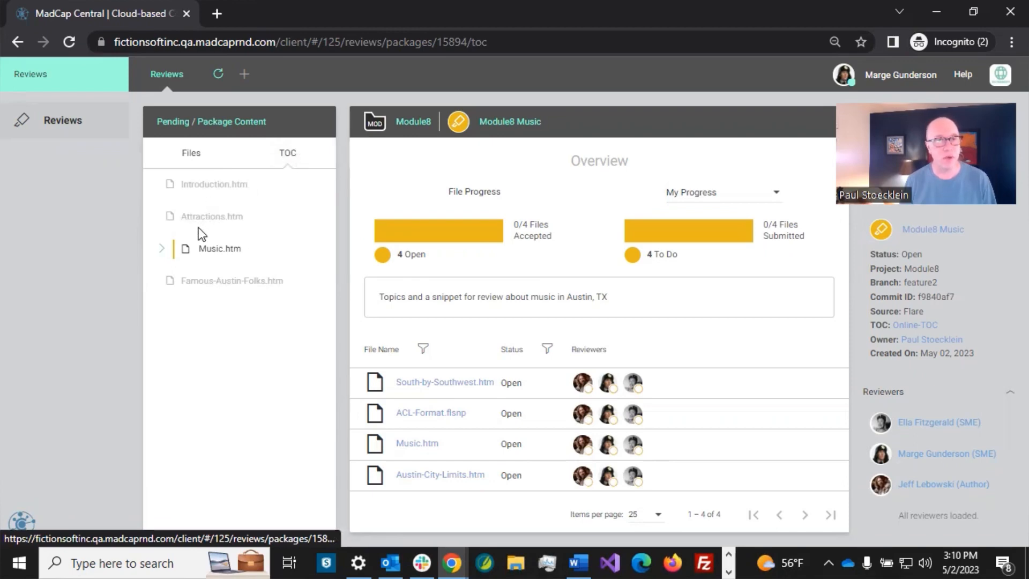
pyautogui.click(161, 249)
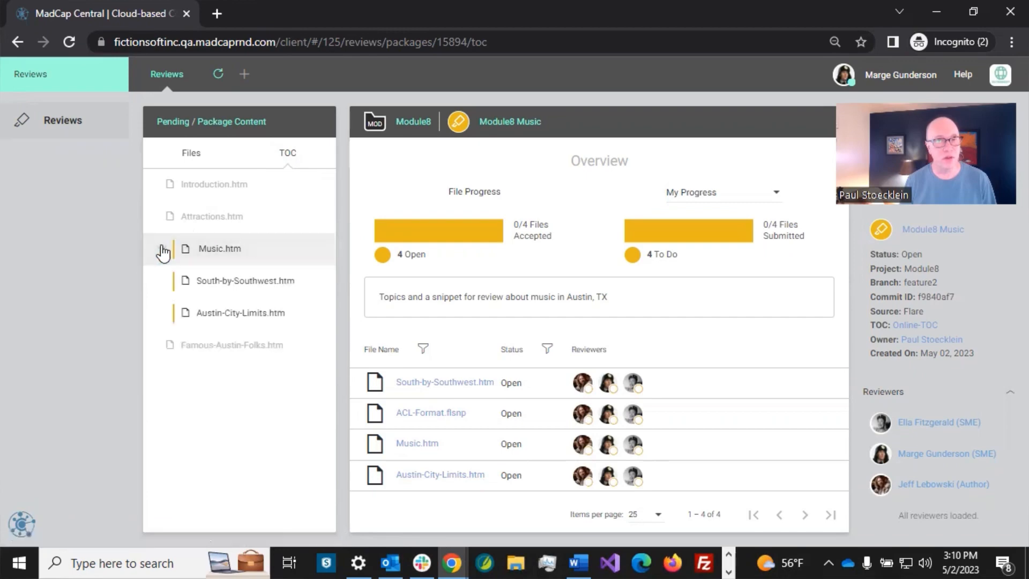
pyautogui.click(227, 256)
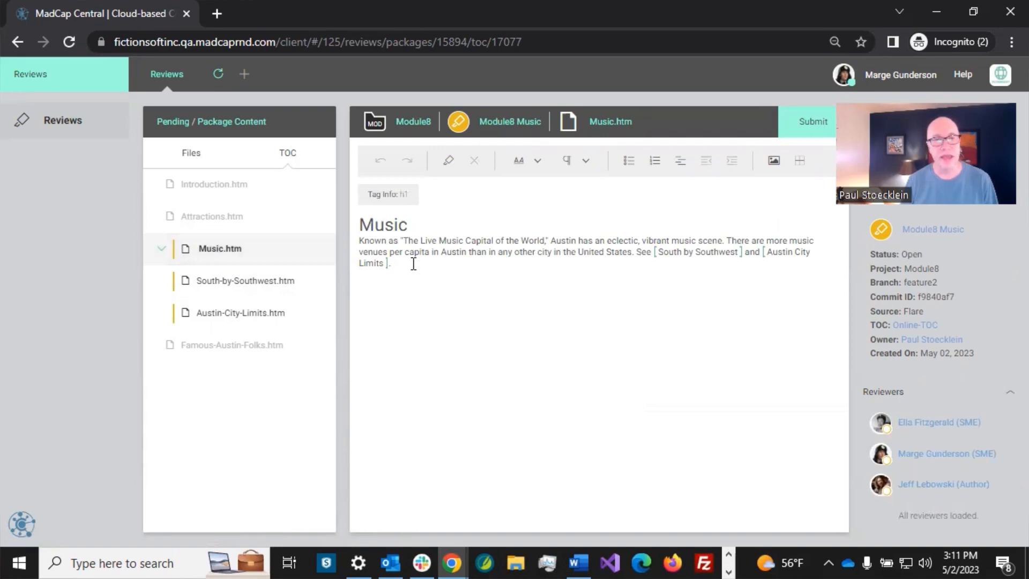
# - Add a new paragraph after the body text of the Music topic, marking it as an edit from the reviewer
pyautogui.click(413, 264)
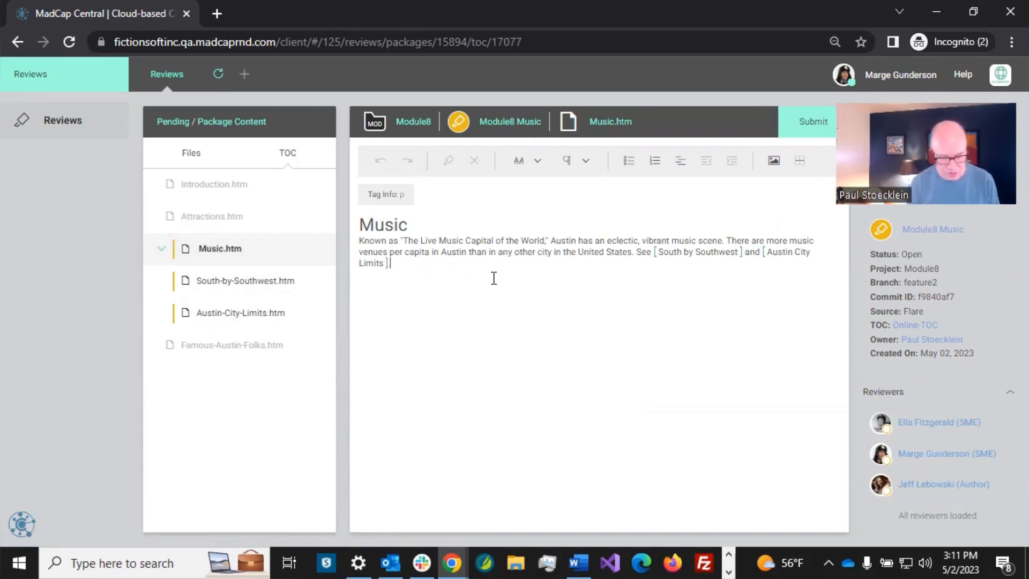
pyautogui.press('Return')
pyautogui.write('Ed')
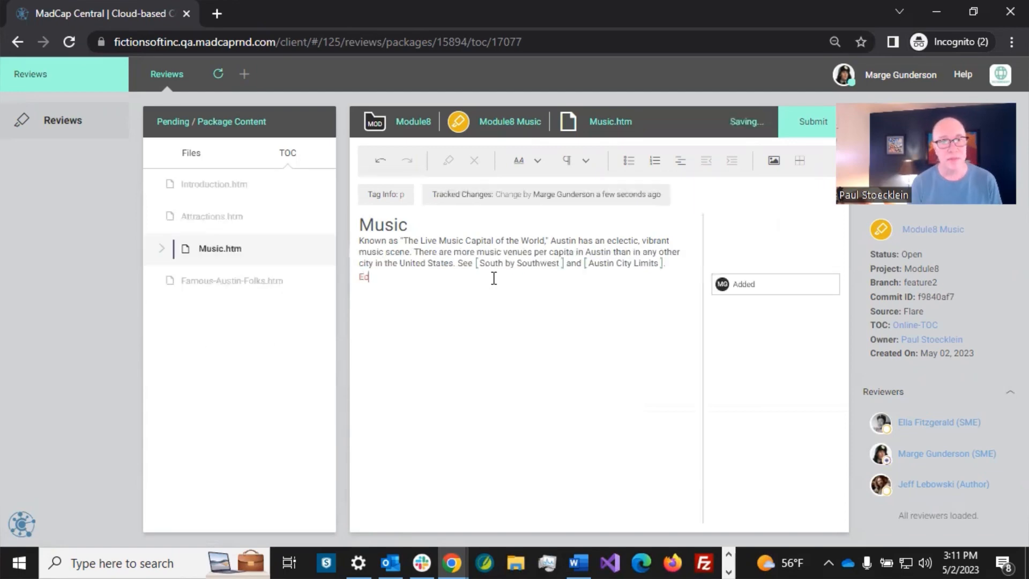
pyautogui.write('it from Marge')
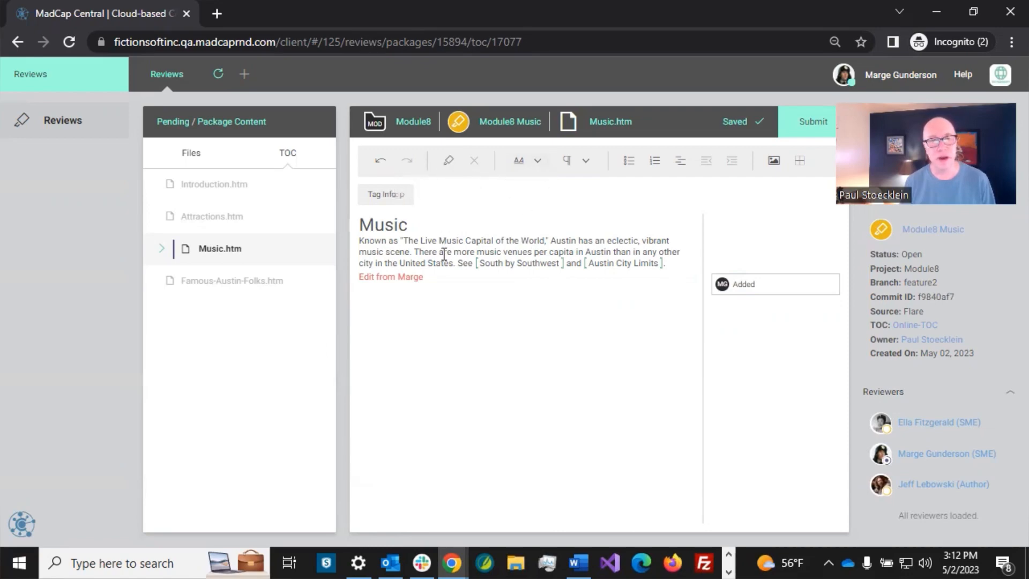
# - Annotate the word "Known" in the first sentence with a comment naming the reviewer as its source
pyautogui.doubleClick(375, 242)
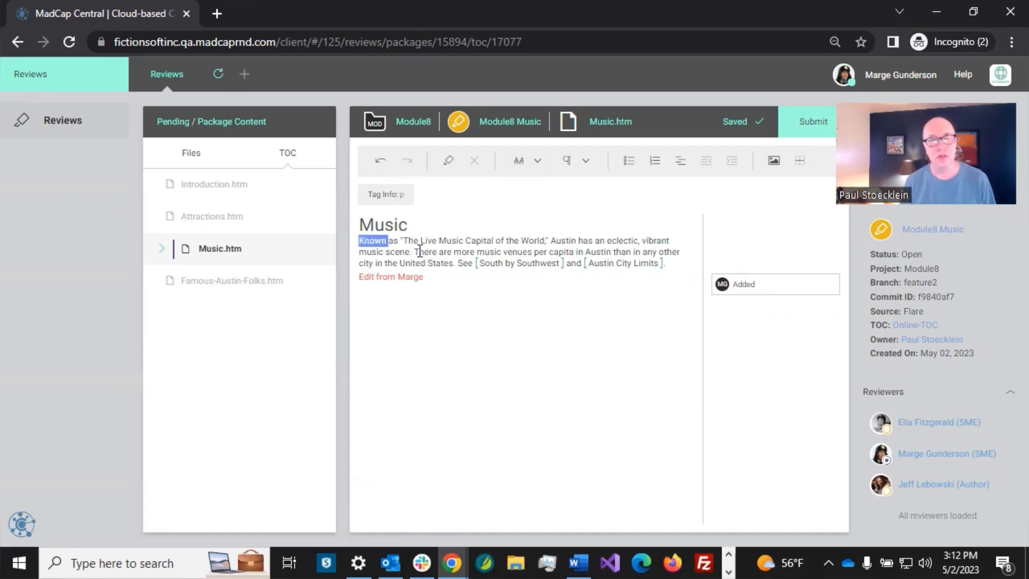
pyautogui.click(446, 167)
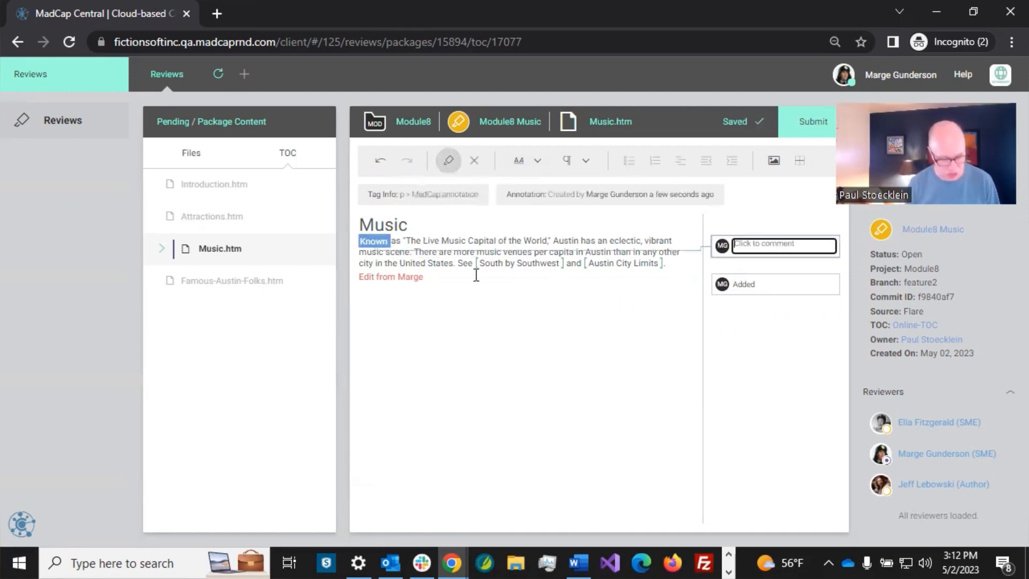
pyautogui.write('C')
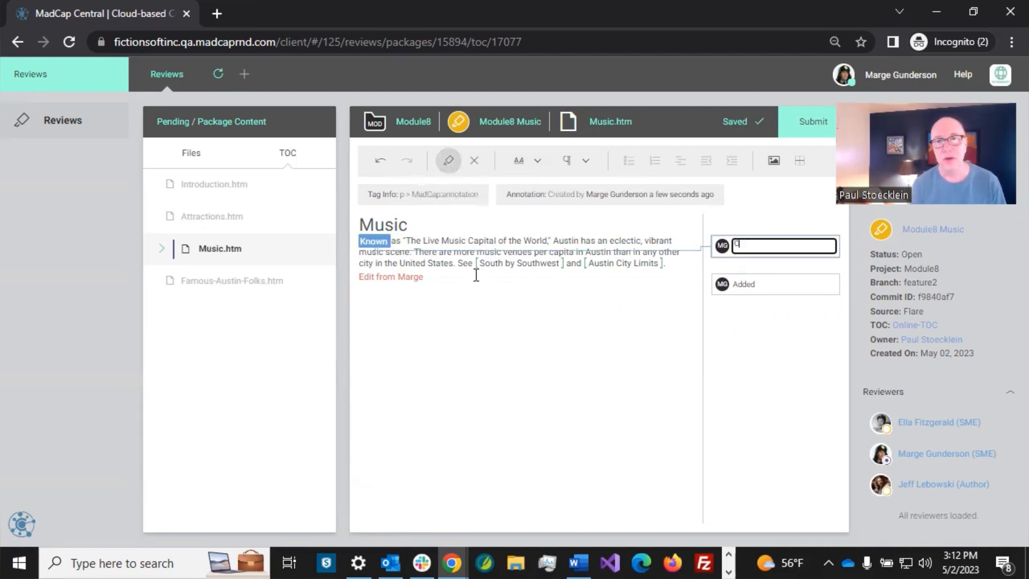
pyautogui.write('onment from Marge')
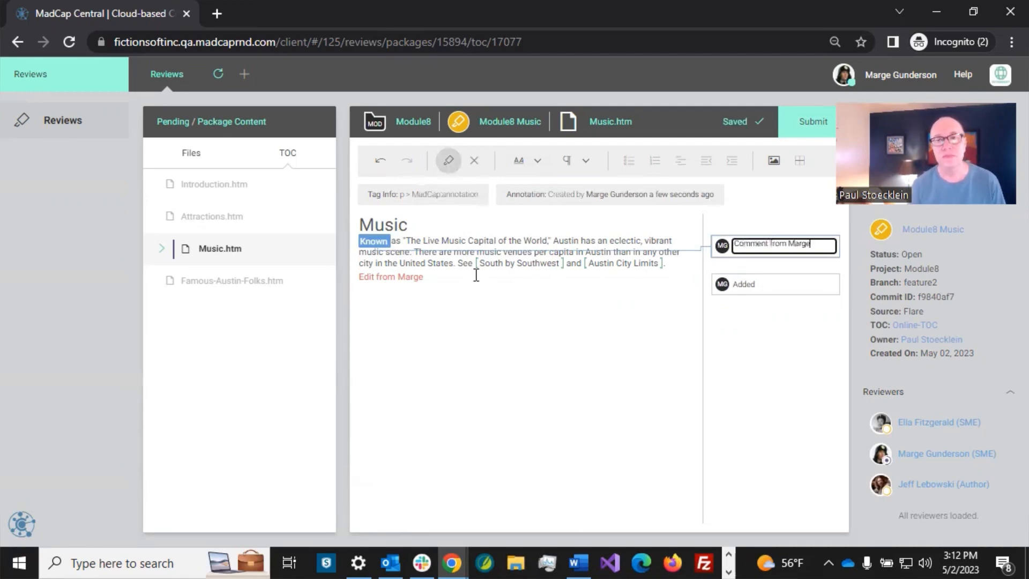
pyautogui.click(472, 240)
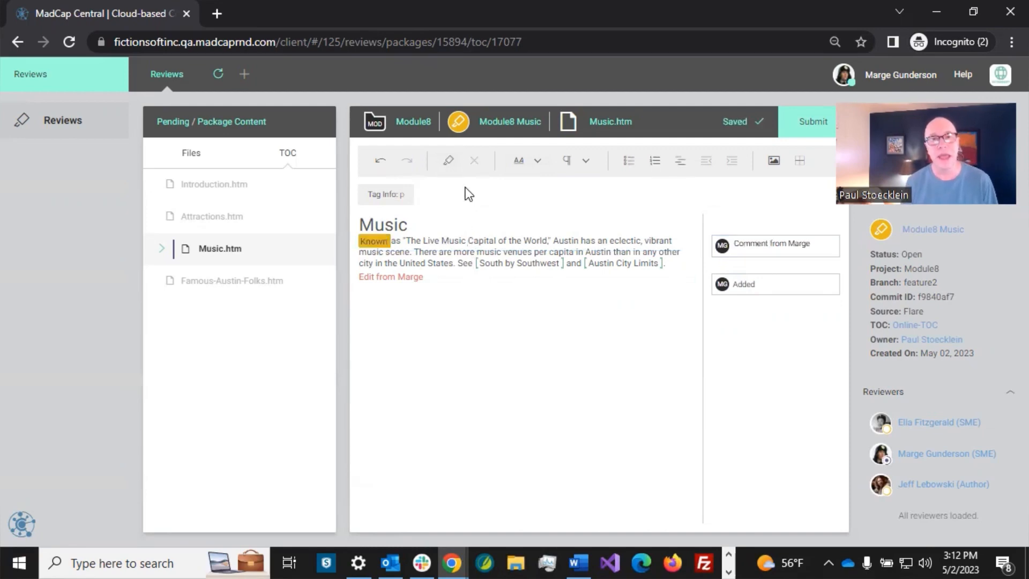
pyautogui.click(538, 162)
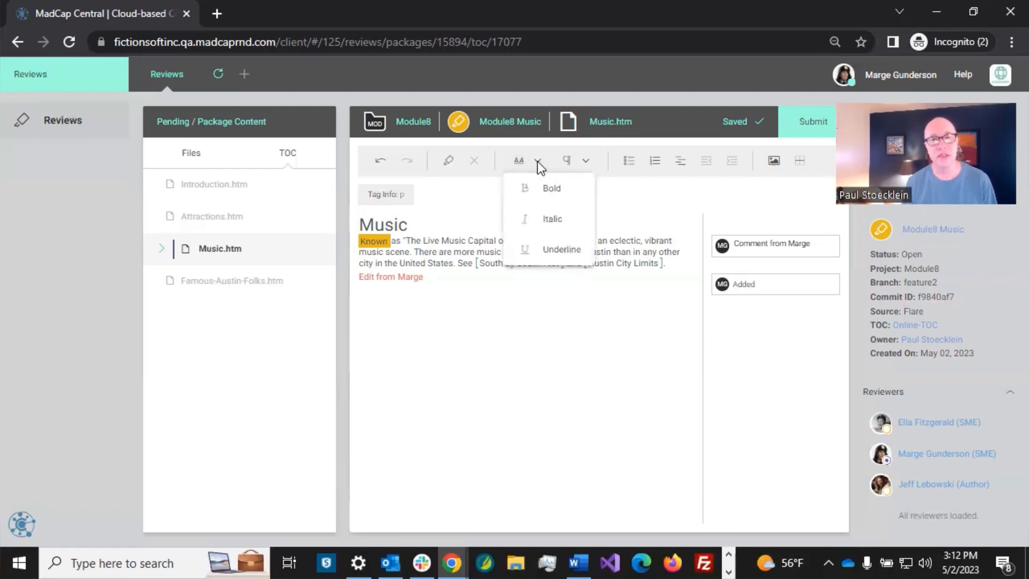
pyautogui.click(586, 163)
pyautogui.click(585, 163)
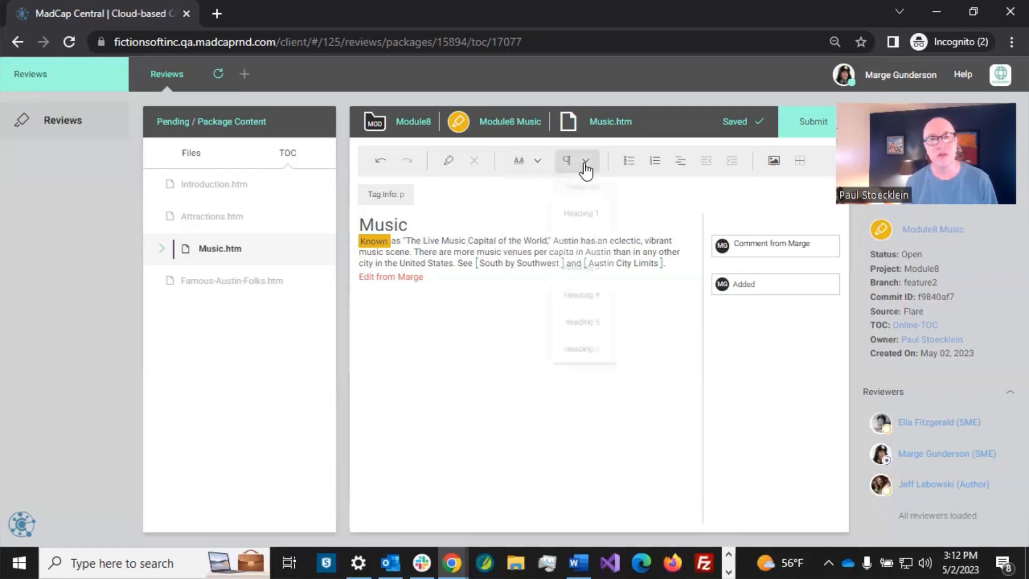
pyautogui.click(510, 224)
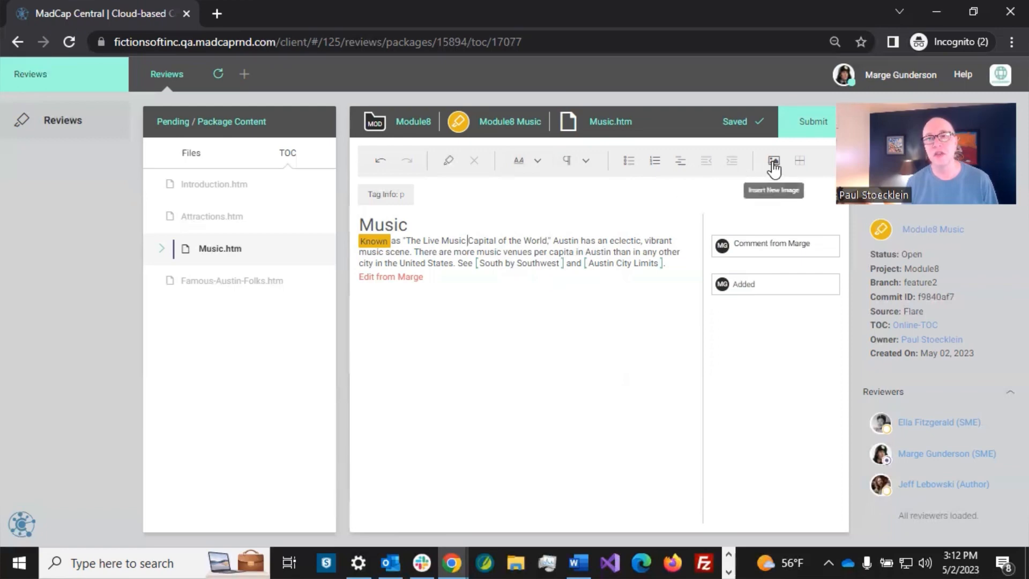
# - Insert a 3 x 3 table below the reviewer's added paragraph
pyautogui.click(800, 162)
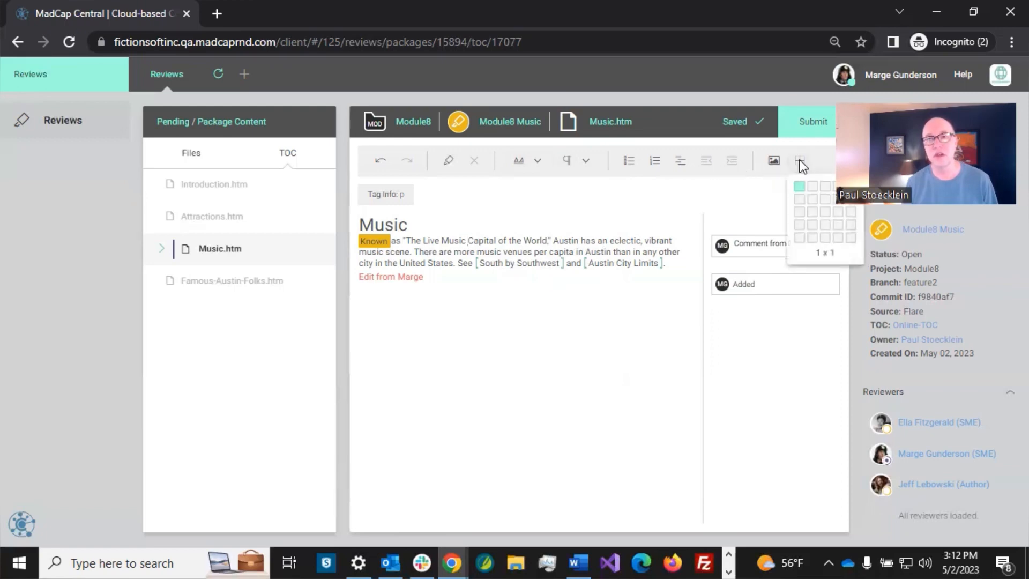
pyautogui.click(565, 274)
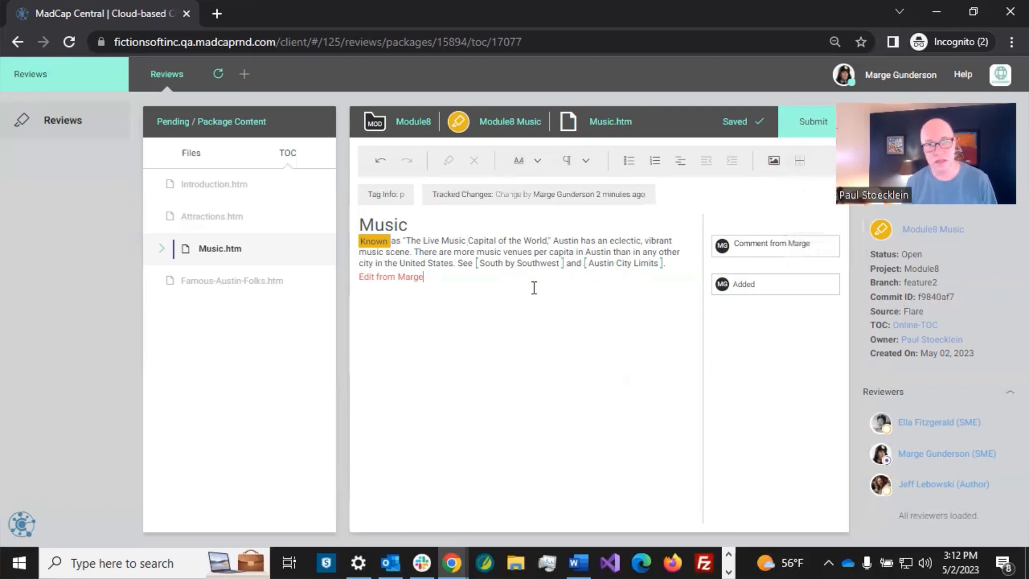
pyautogui.click(800, 161)
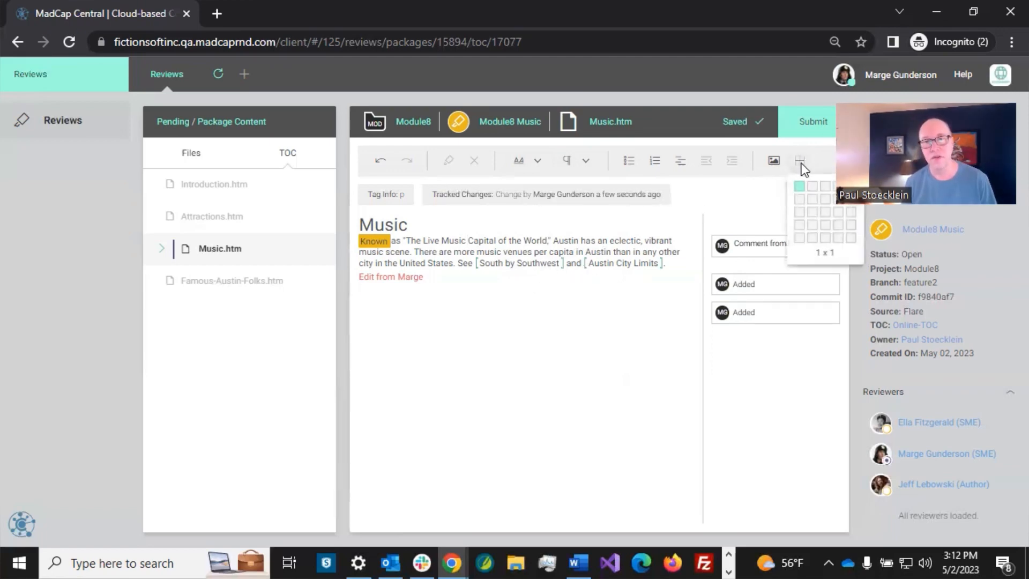
pyautogui.click(825, 211)
# - Fill the first two cells of the table's first row with the sample text "adsfjslak" and "jslkjdfls"
pyautogui.click(417, 293)
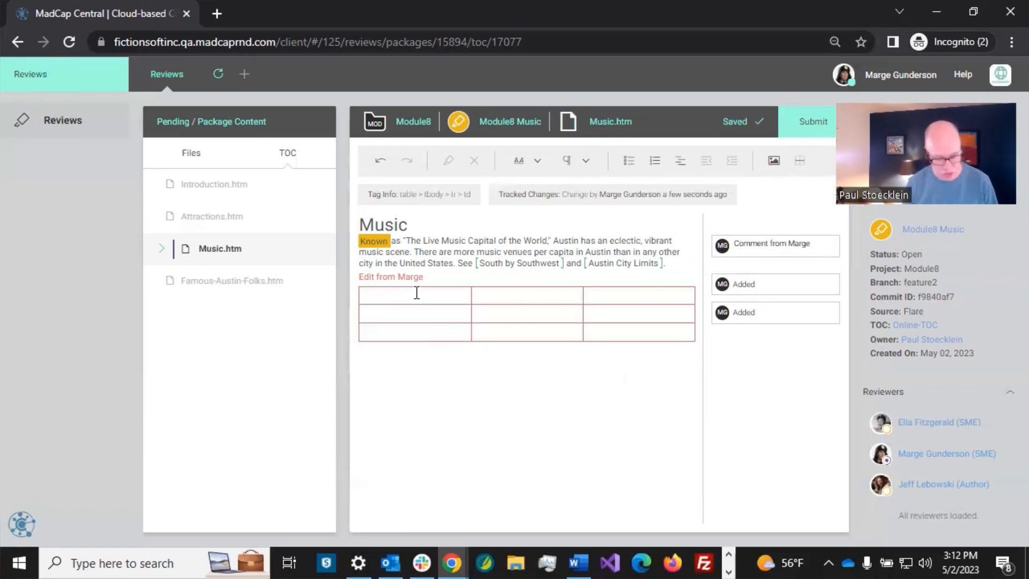
pyautogui.write('adsfjslak')
pyautogui.press('Tab')
pyautogui.write('jslkjdfj')
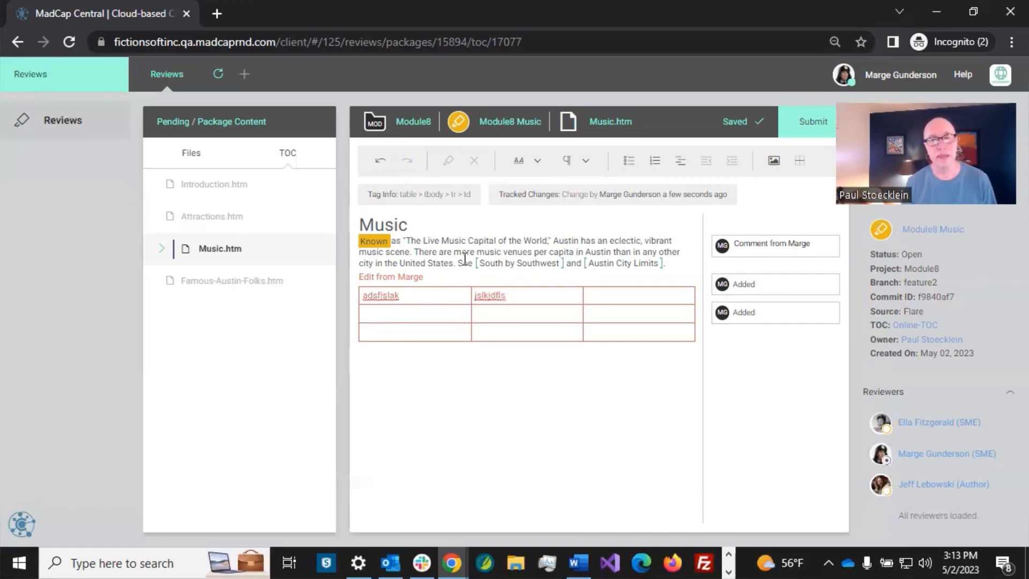
# - Submit the reviewed Music.htm topic, and open South-by-Southwest.htm and submit it without edits
pyautogui.click(798, 126)
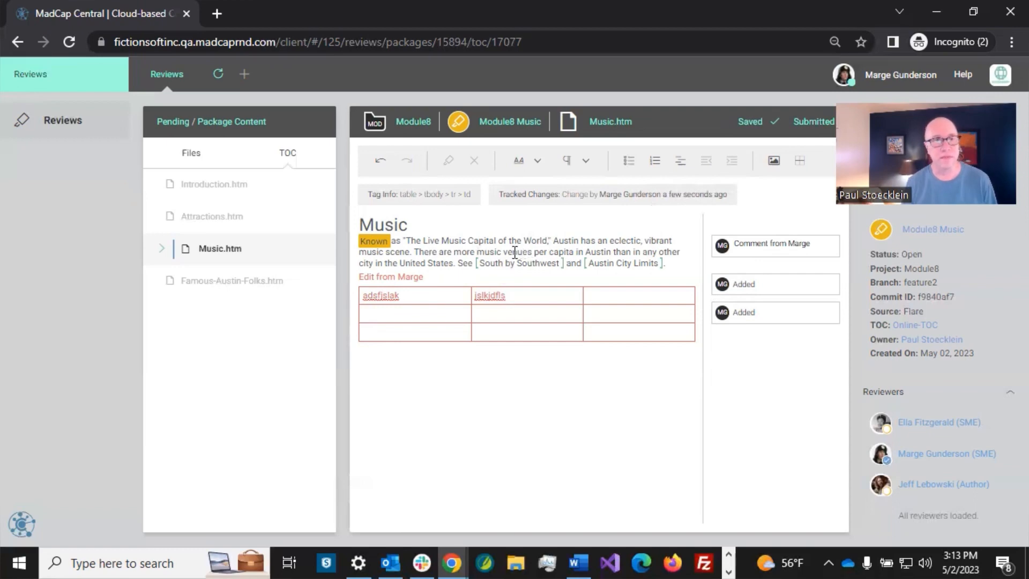
pyautogui.click(161, 252)
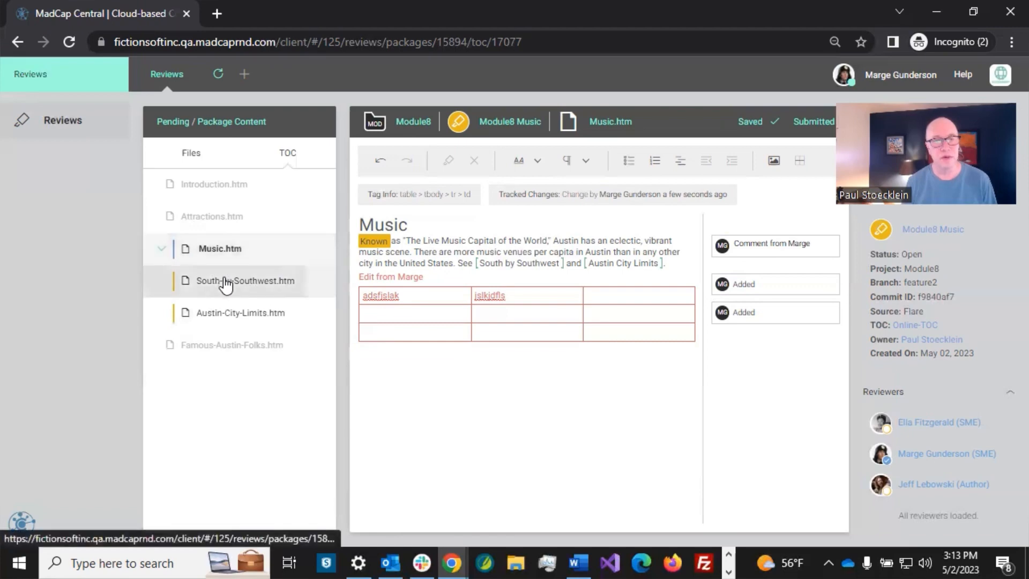
pyautogui.click(225, 283)
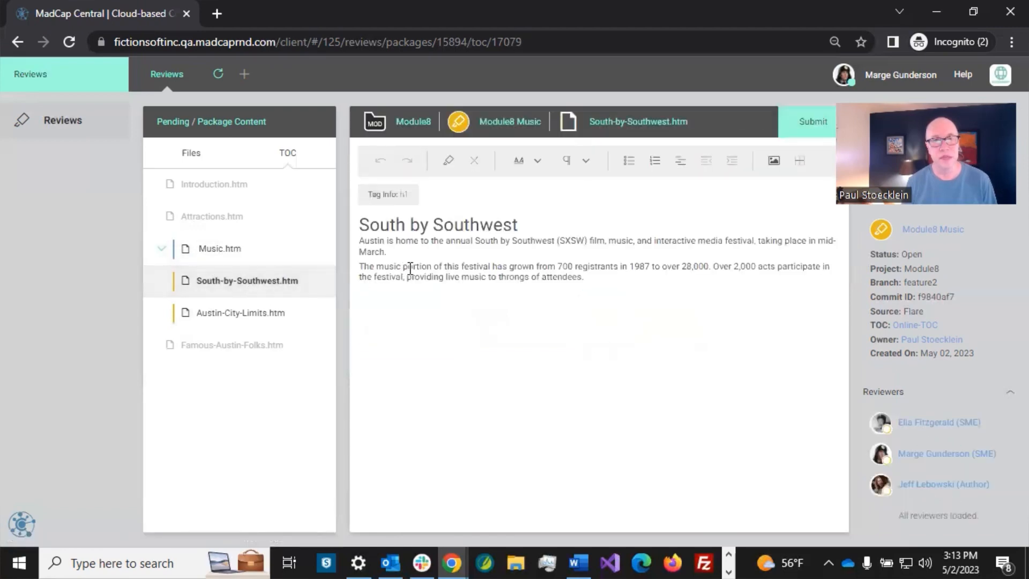
pyautogui.click(618, 272)
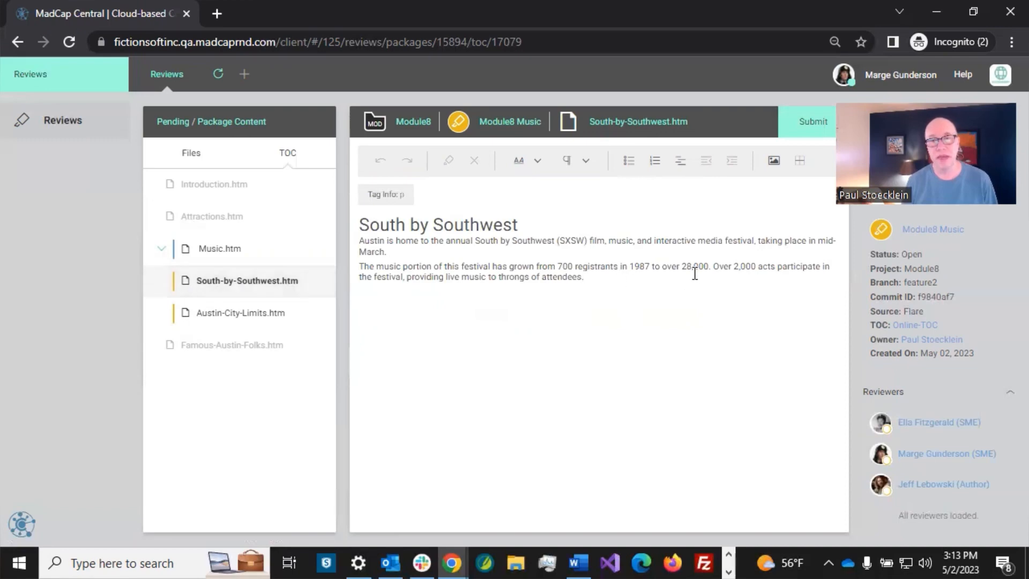
pyautogui.click(792, 121)
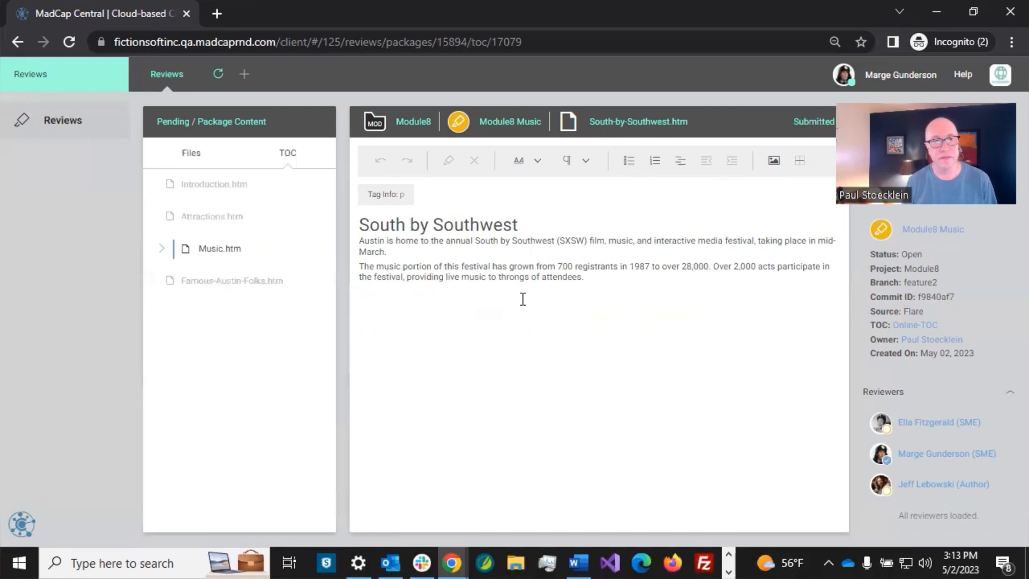
# - Open Austin-City-Limits.htm and examine the tag information for its title, intro paragraph, image and Venue heading
pyautogui.click(207, 314)
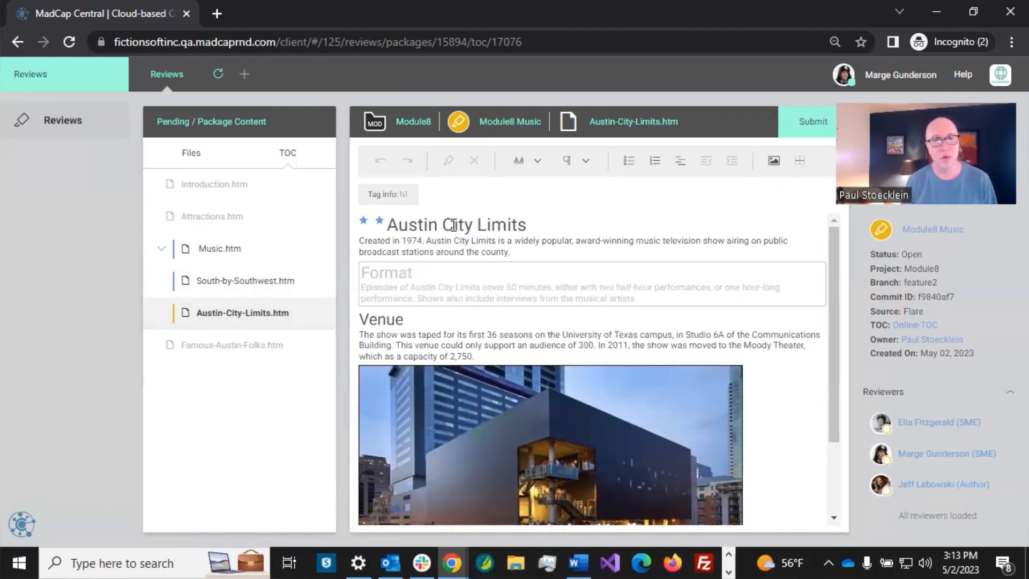
pyautogui.click(454, 226)
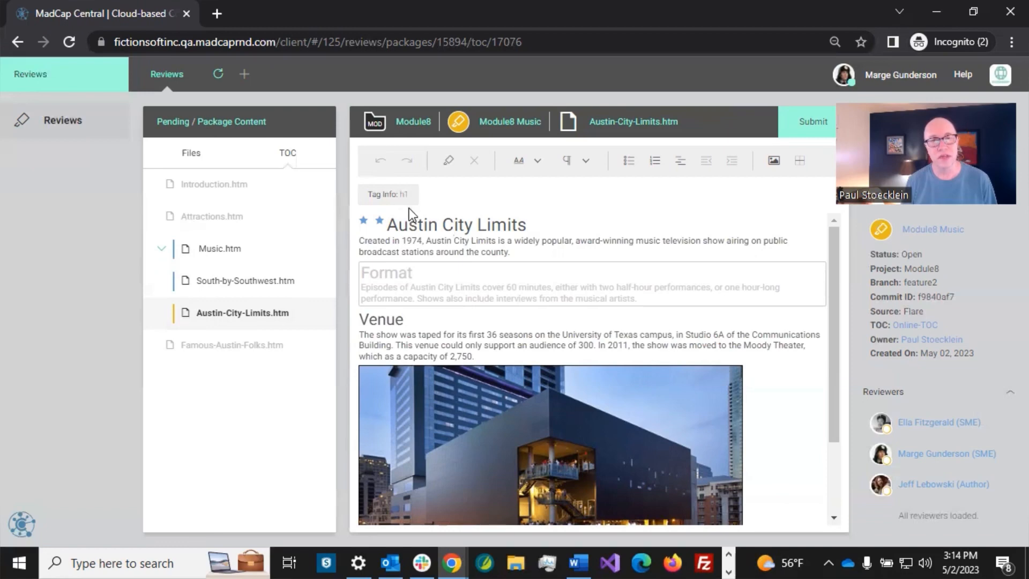
pyautogui.click(423, 241)
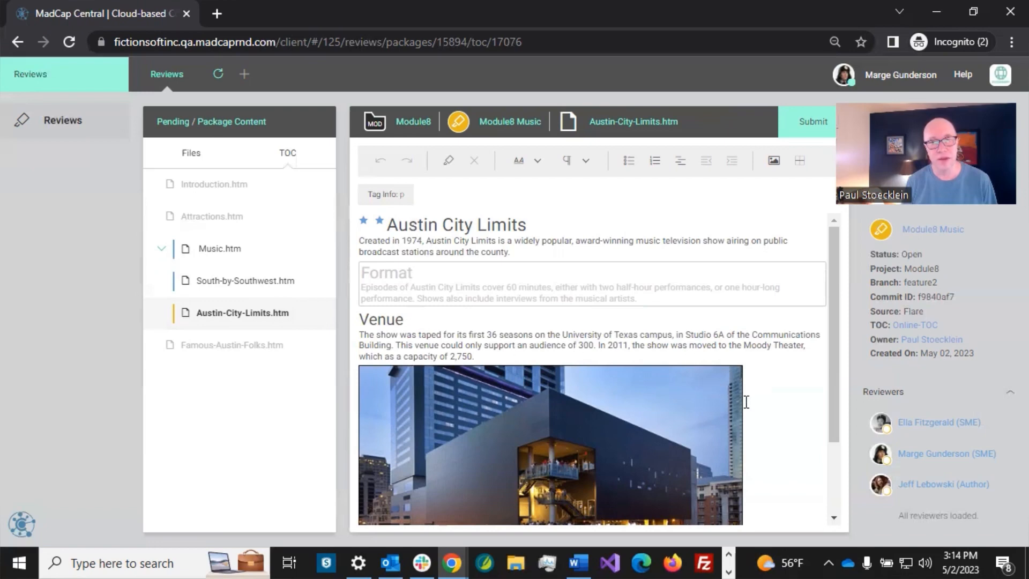
pyautogui.click(700, 409)
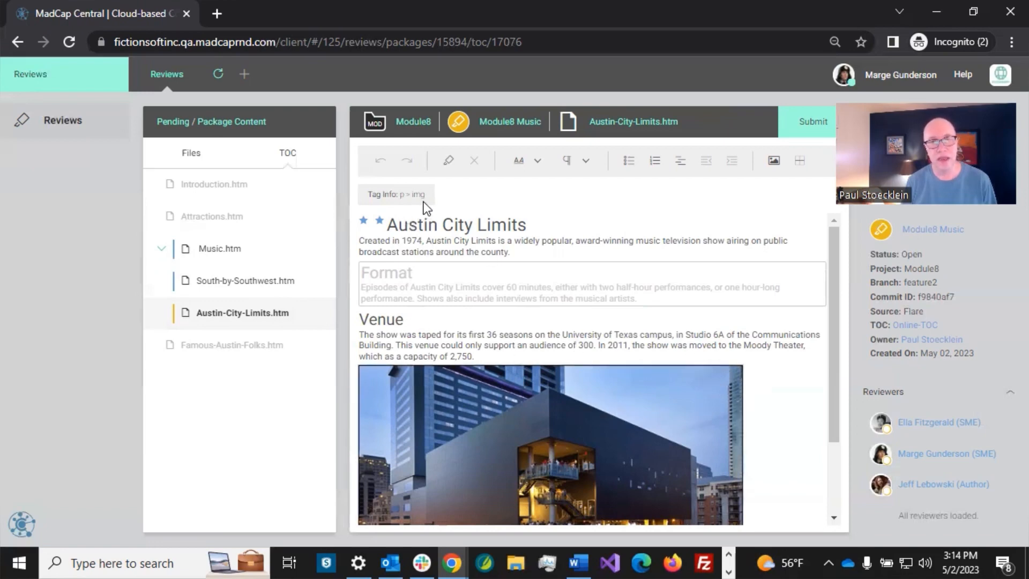
pyautogui.click(441, 326)
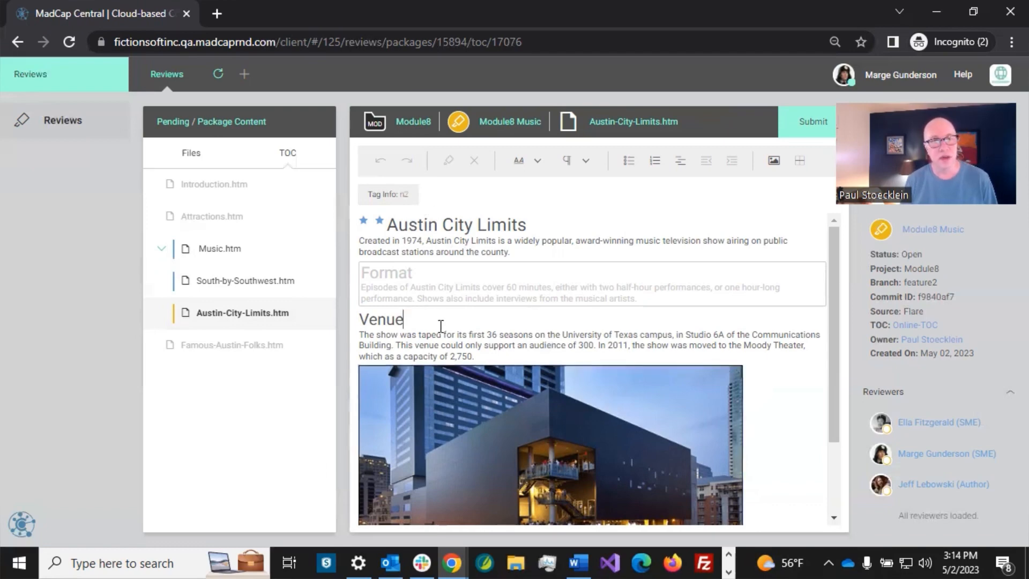
pyautogui.click(388, 225)
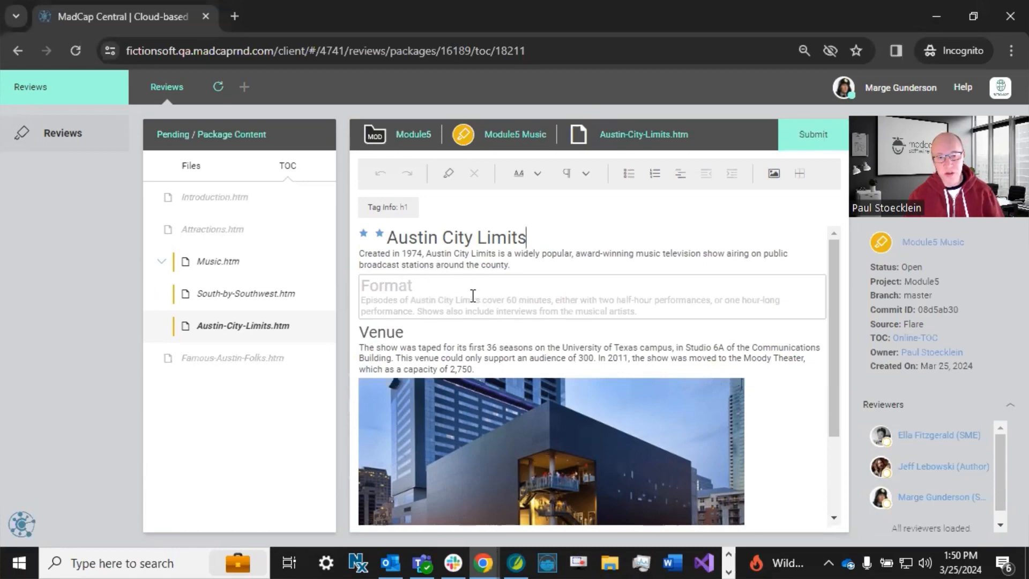
# - Open the Format snippet block (ACL-Format.flsnp) for editing and reduce its maximized editor window to the smaller size
pyautogui.click(443, 292)
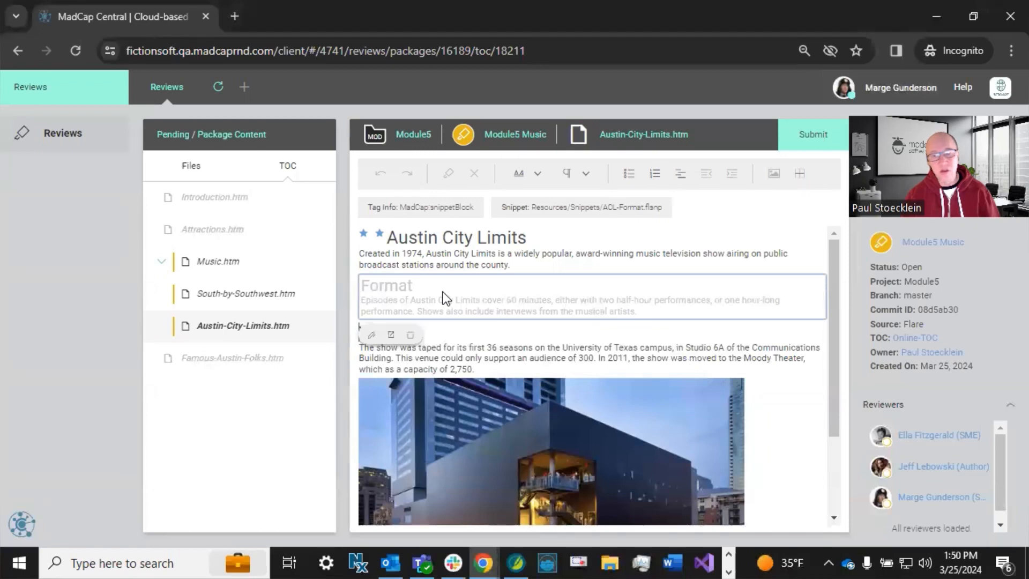
pyautogui.click(371, 338)
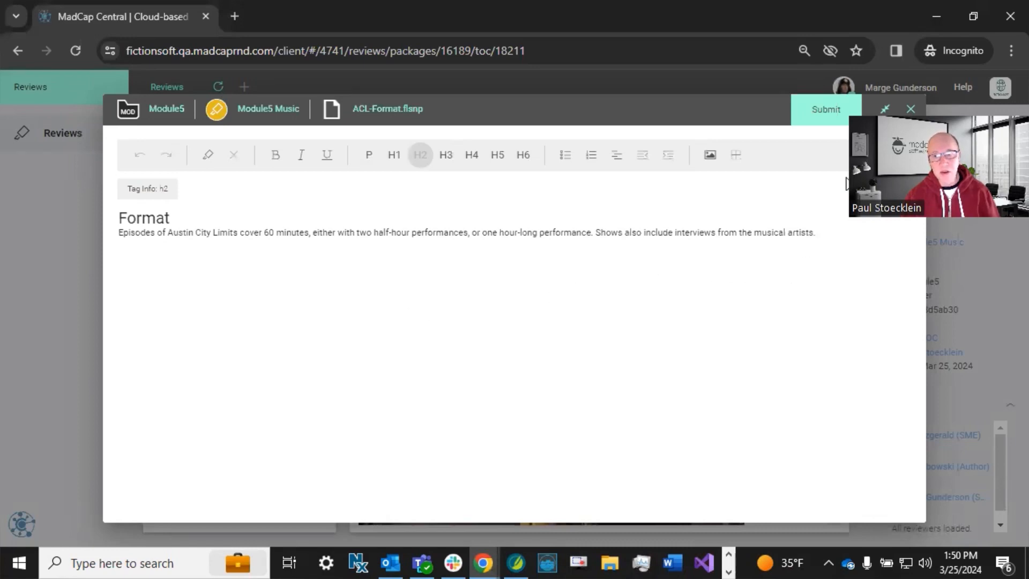
pyautogui.click(885, 108)
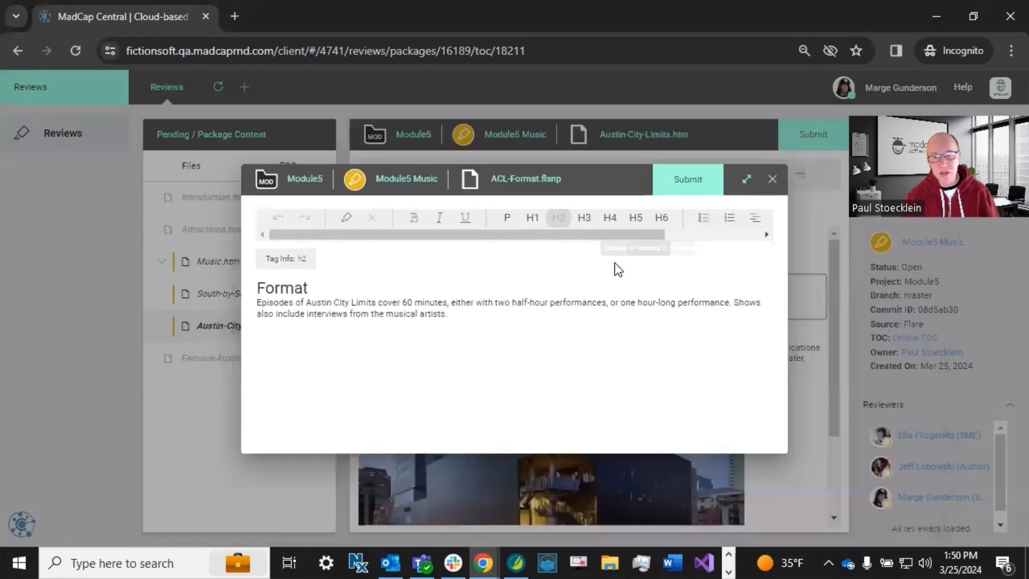
# - Add the sentence "My changes." to the end of the ACL-Format.flsnp paragraph, then submit the snippet and close its editor
pyautogui.click(467, 315)
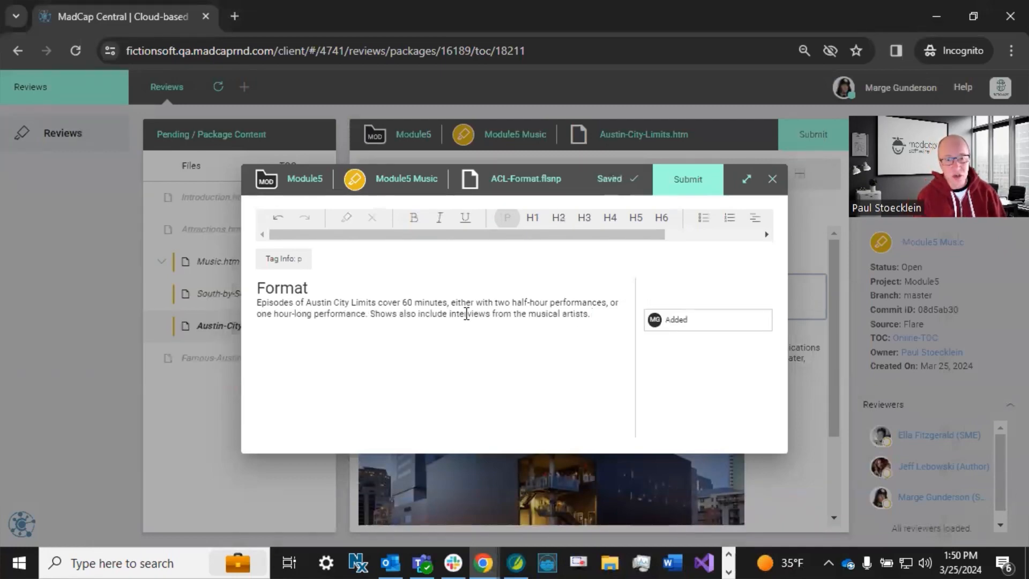
pyautogui.write('My changes.')
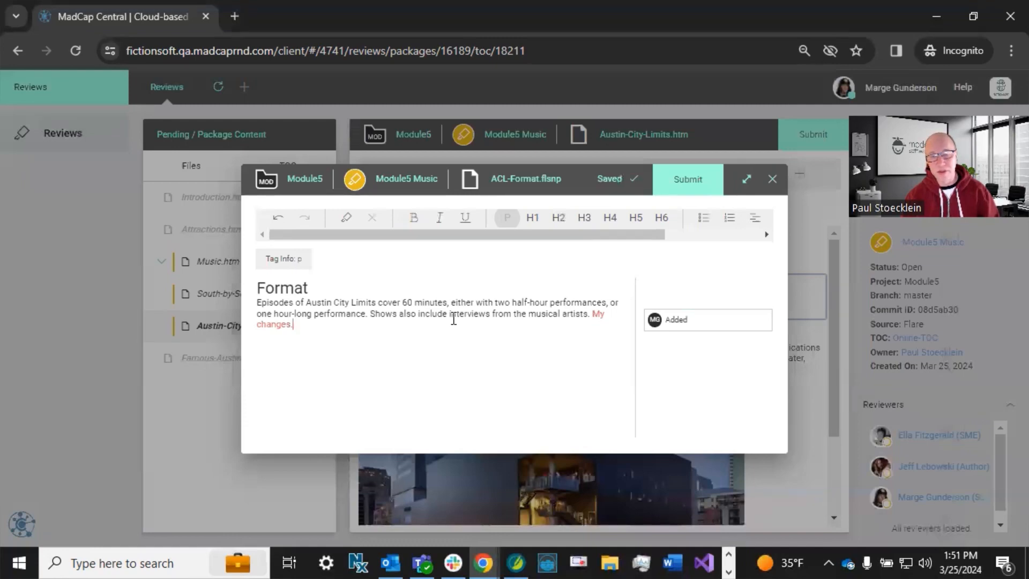
pyautogui.click(687, 182)
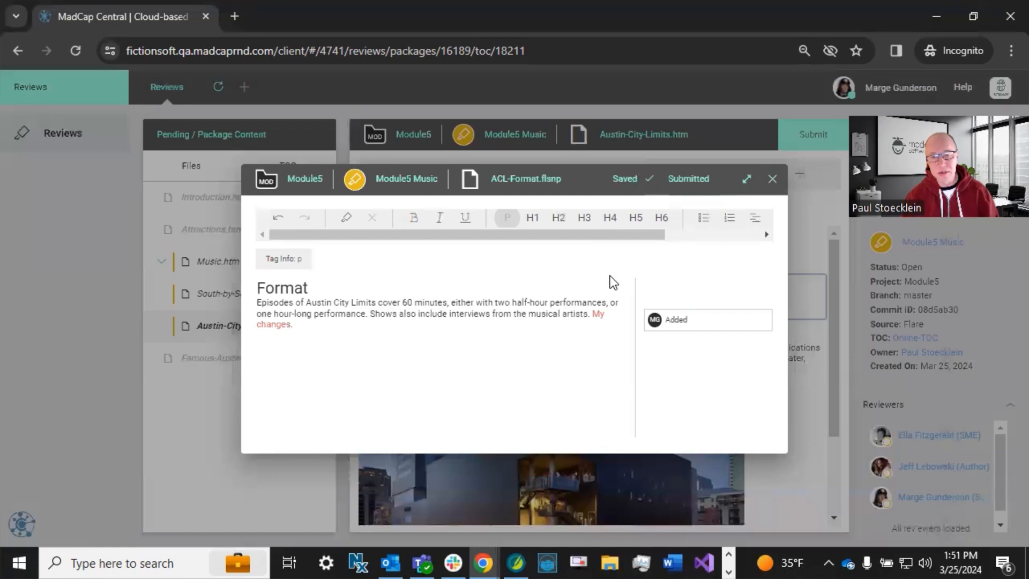
pyautogui.click(772, 179)
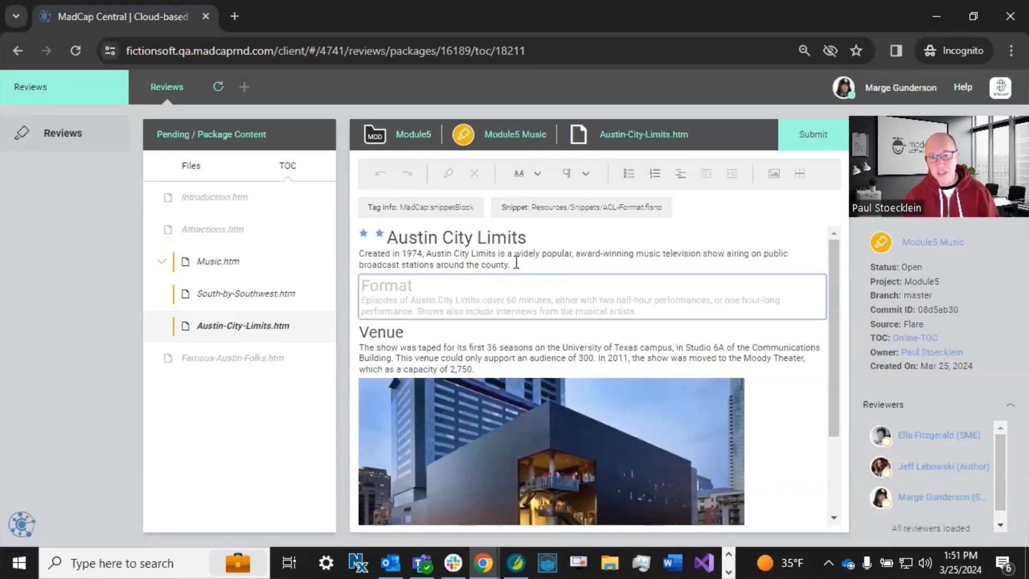
# - Annotate the word "county." ending the Austin City Limits intro paragraph with the comment "My comment about the content below"
pyautogui.click(531, 261)
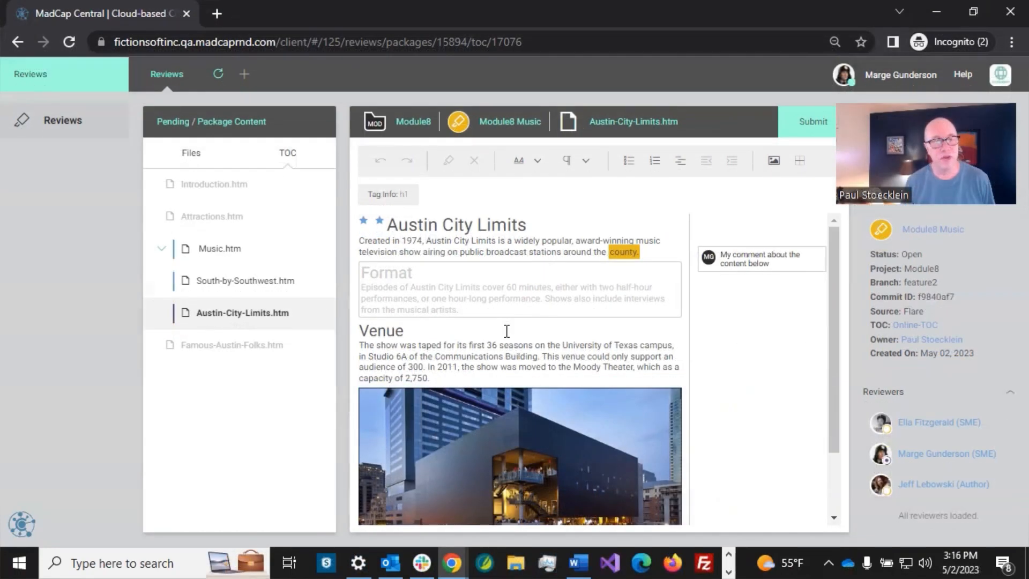
# - Change the Venue heading to heading level 3 (h3) and submit Austin-City-Limits.htm
pyautogui.click(386, 332)
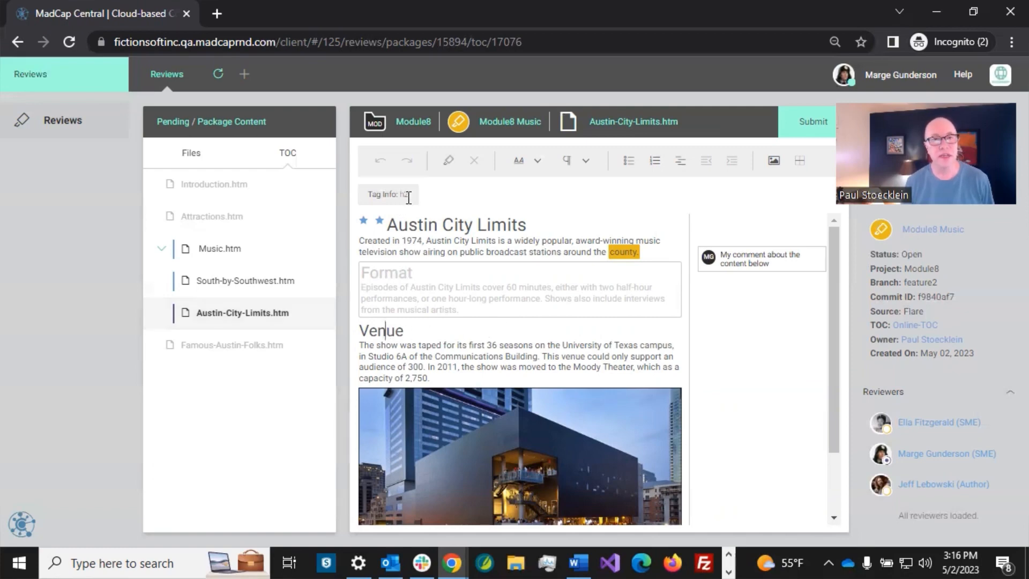
pyautogui.click(585, 164)
pyautogui.click(585, 284)
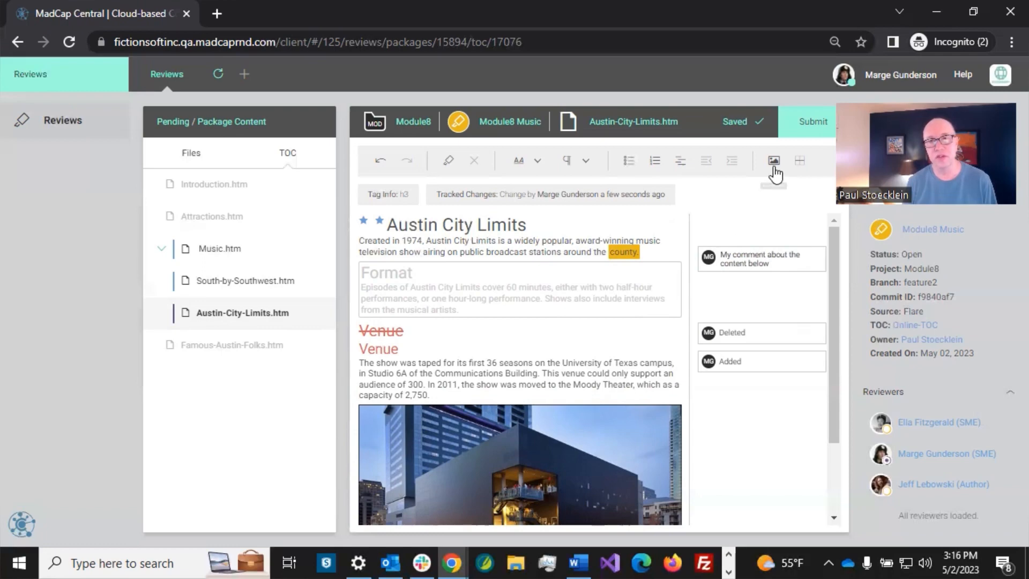
pyautogui.click(813, 122)
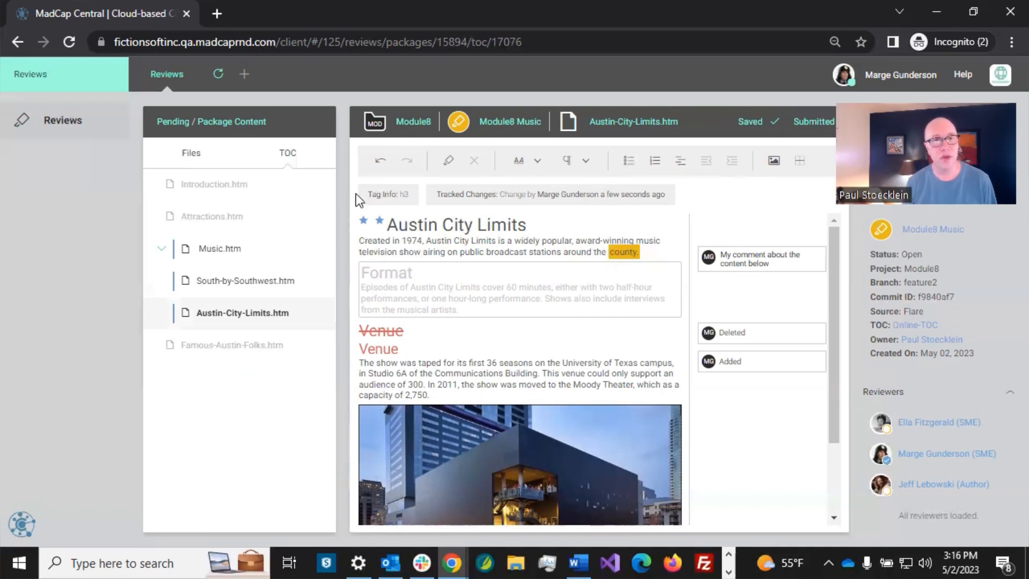
# - Open the overview of the submitted Module8 Music package and switch its progress chart to All Users Progress
pyautogui.click(169, 125)
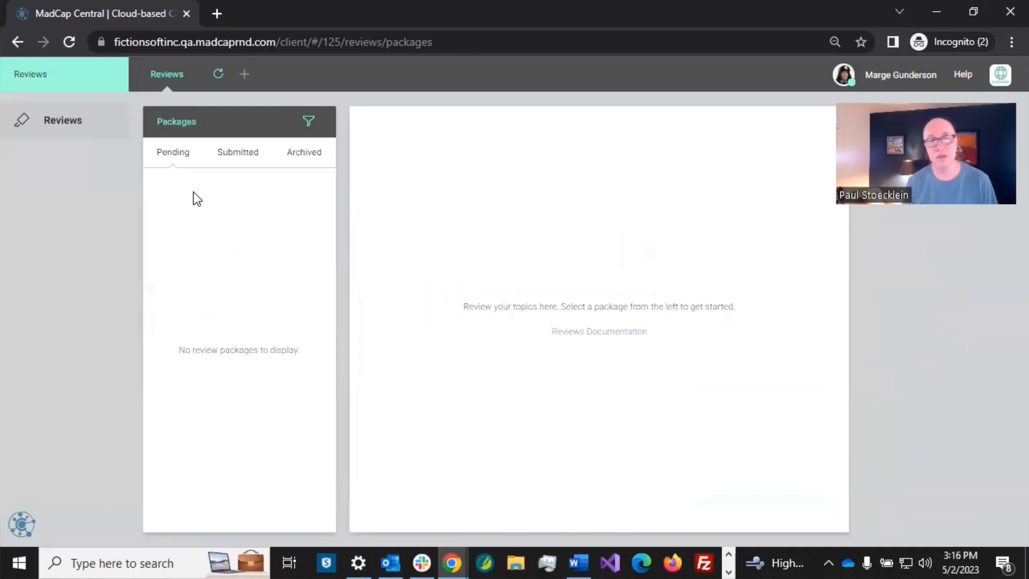
pyautogui.click(237, 157)
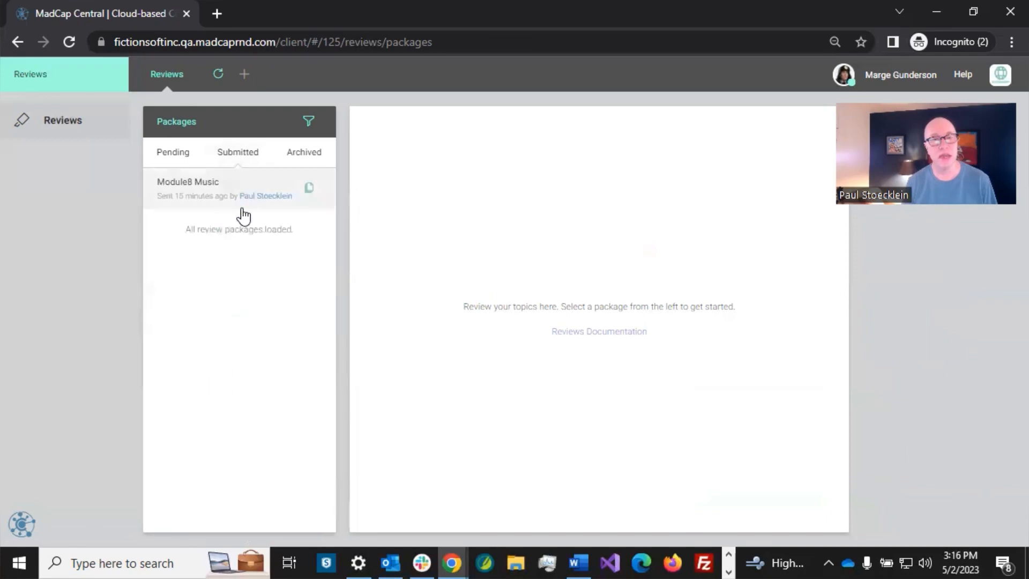
pyautogui.click(201, 187)
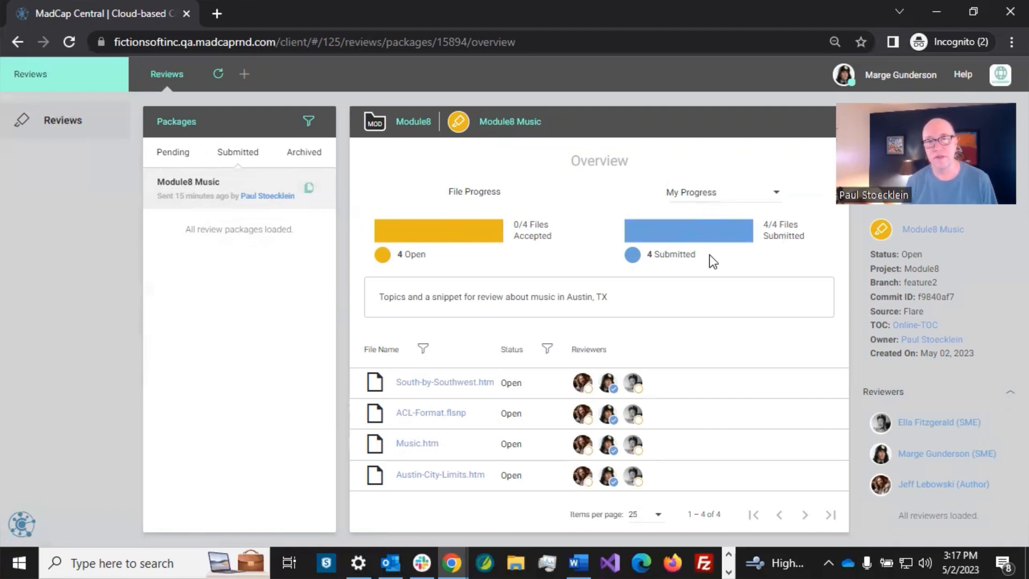
pyautogui.moveTo(609, 385)
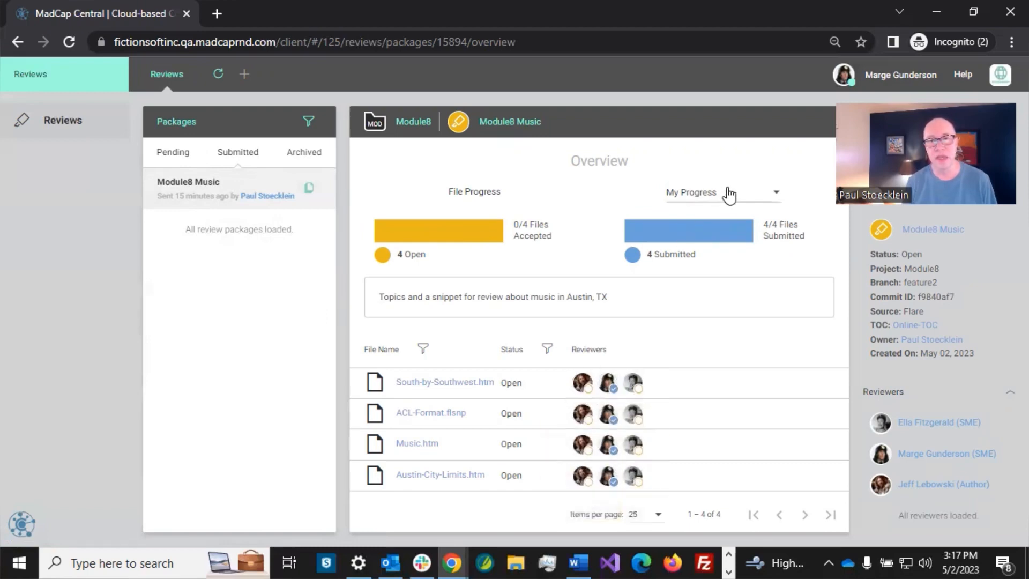
pyautogui.click(772, 193)
pyautogui.click(742, 222)
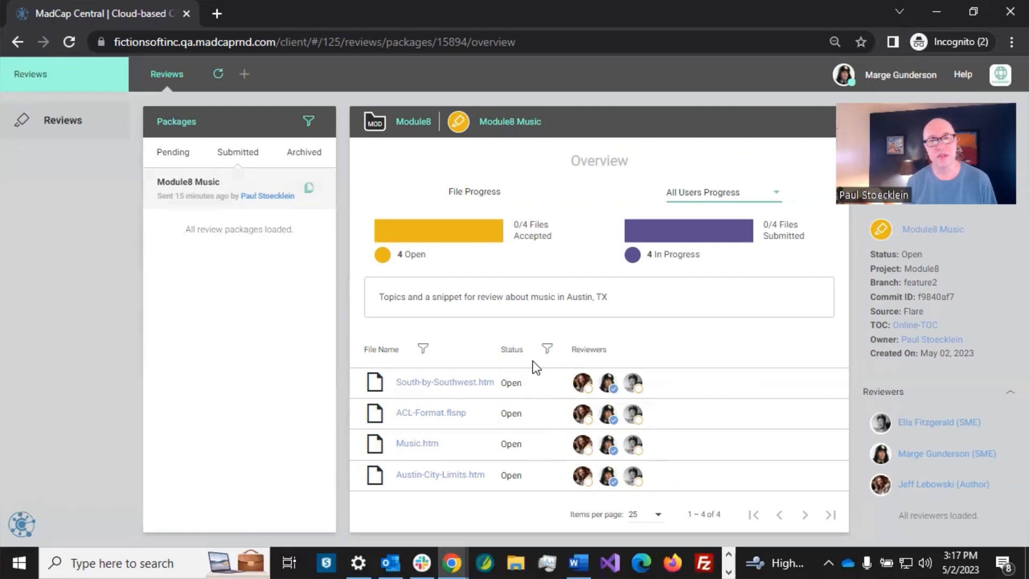
# - Add a new paragraph reading "More changes" at the end of South-by-Southwest.htm and resubmit the topic
pyautogui.click(462, 380)
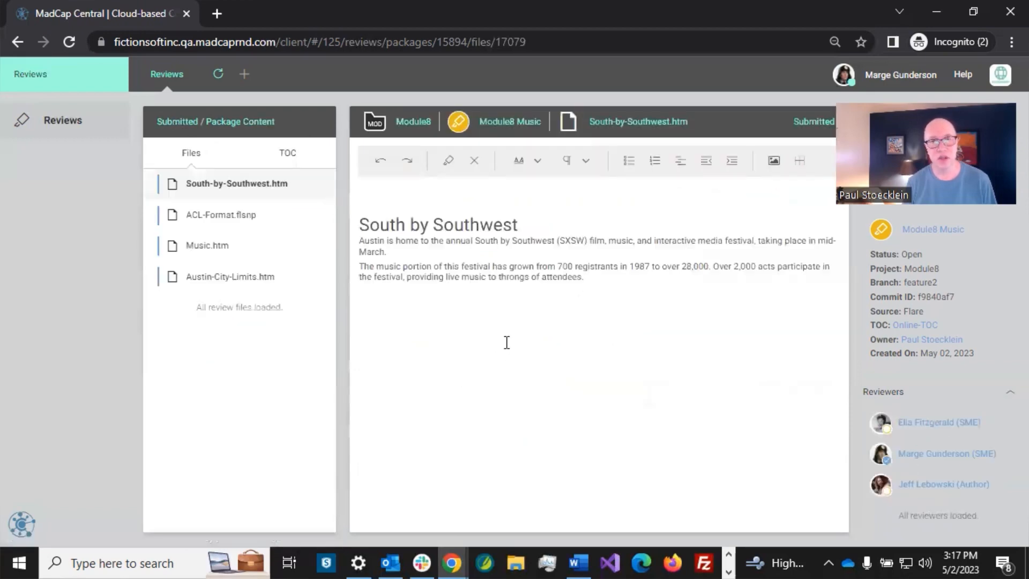
pyautogui.click(595, 279)
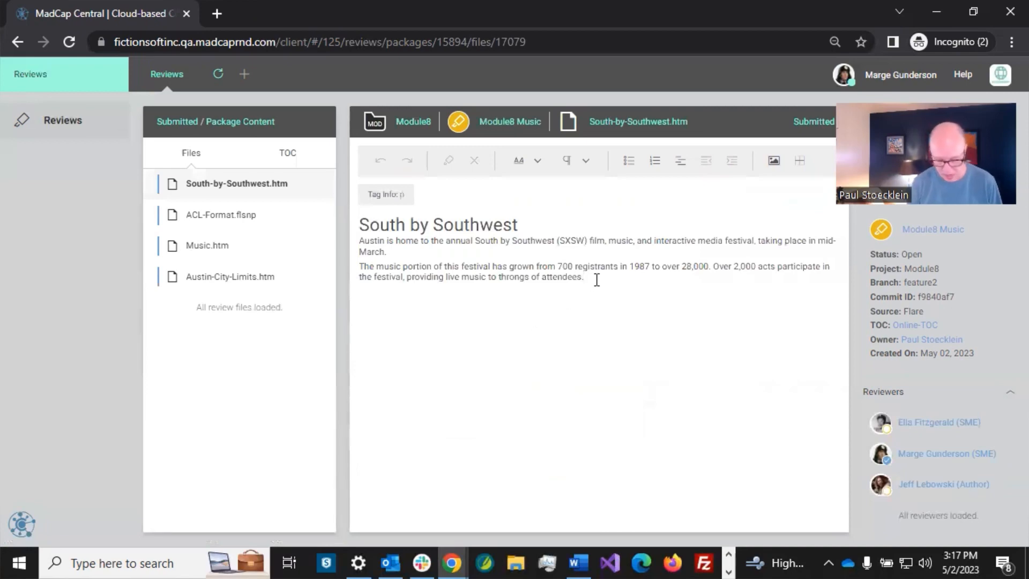
pyautogui.press('Return')
pyautogui.write('More')
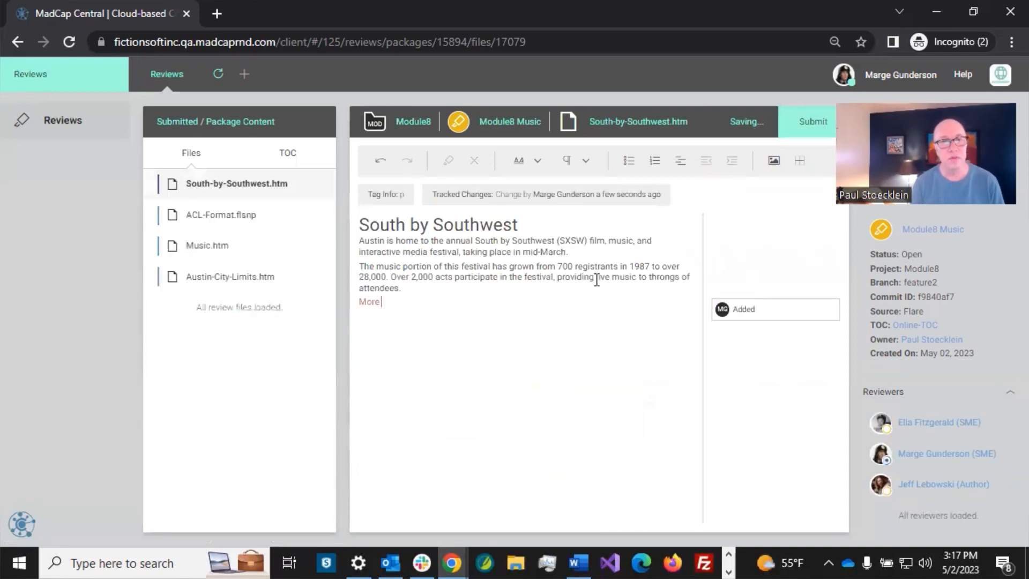
pyautogui.write(' changes')
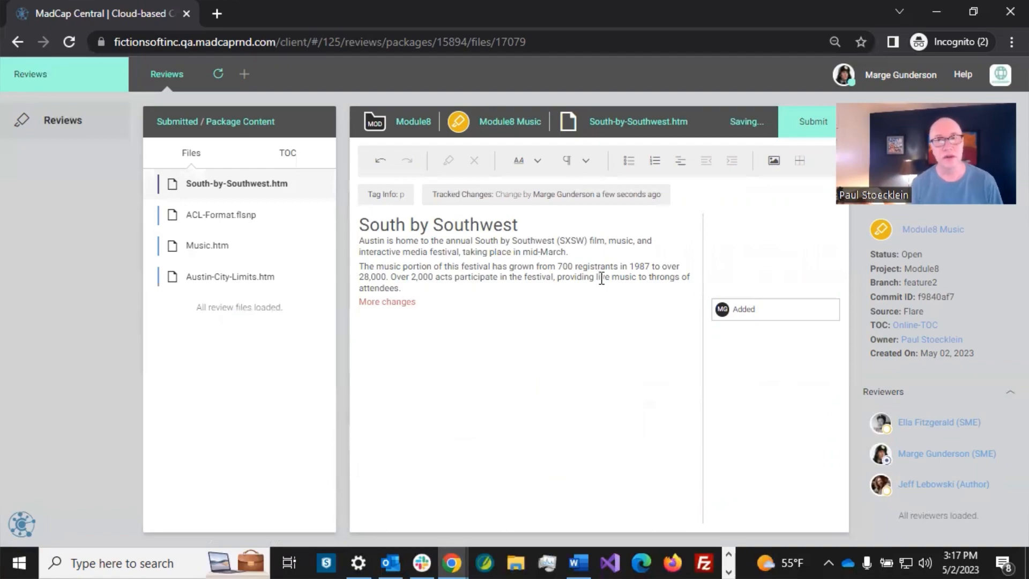
pyautogui.click(793, 122)
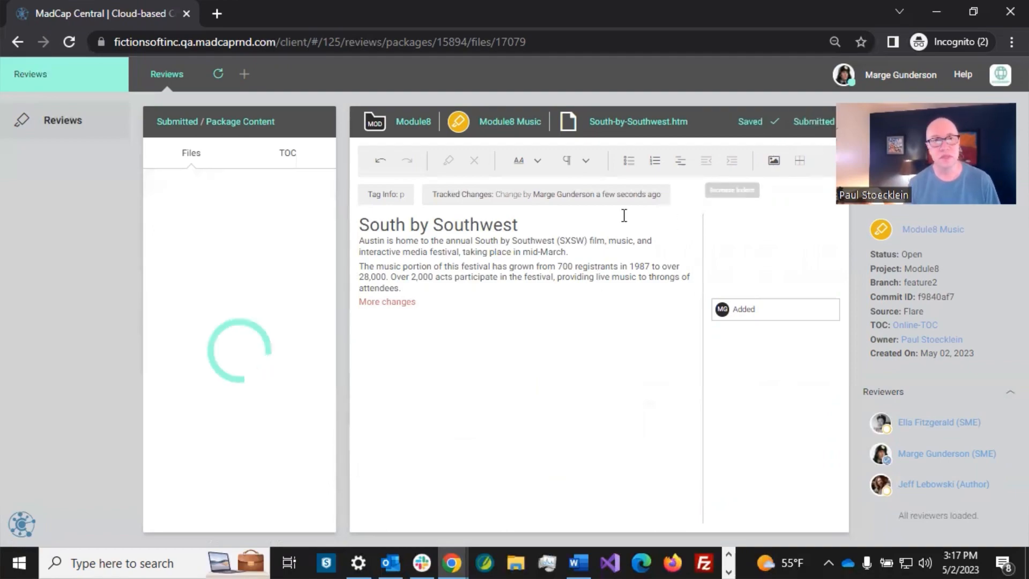